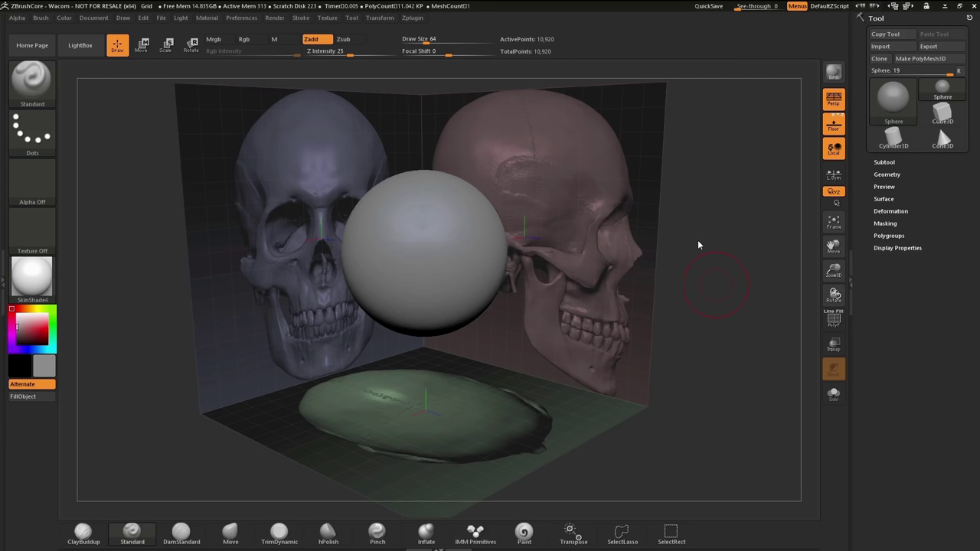
# Orbit around the skull reference setup to inspect it from several angles.
pyautogui.moveTo(709, 256)
pyautogui.mouseDown()
pyautogui.moveTo(711, 247)
pyautogui.moveTo(722, 274)
pyautogui.moveTo(705, 259)
pyautogui.mouseUp()
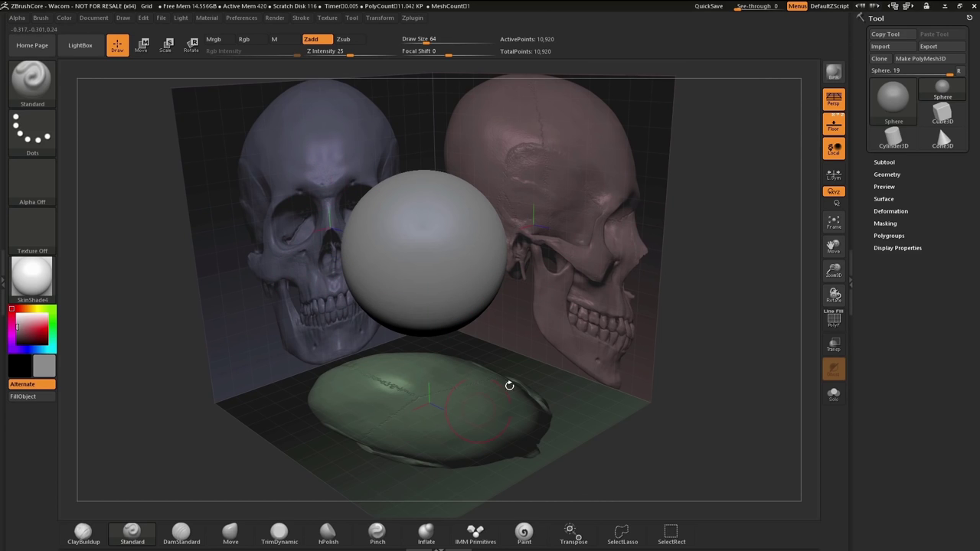
pyautogui.moveTo(545, 393); pyautogui.dragTo(631, 185)
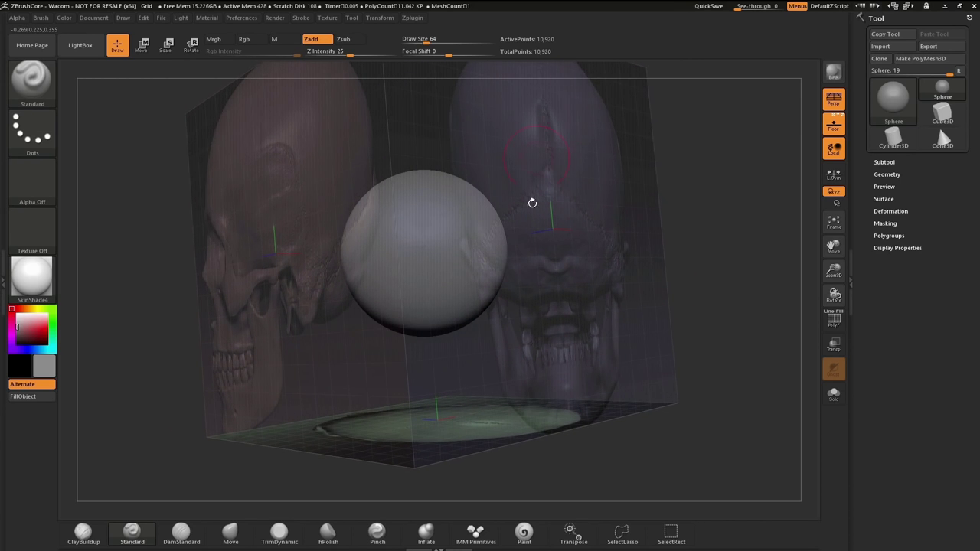
pyautogui.moveTo(702, 302); pyautogui.dragTo(571, 263)
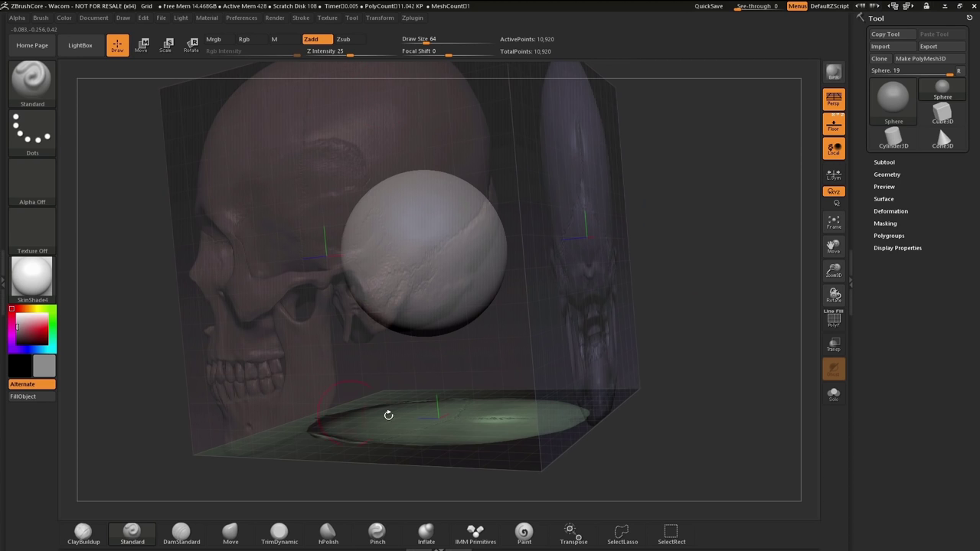
pyautogui.moveTo(590, 450)
pyautogui.mouseDown()
pyautogui.moveTo(584, 326)
pyautogui.moveTo(575, 315)
pyautogui.moveTo(605, 294)
pyautogui.moveTo(704, 286)
pyautogui.moveTo(709, 353)
pyautogui.moveTo(691, 344)
pyautogui.moveTo(711, 291)
pyautogui.mouseUp()
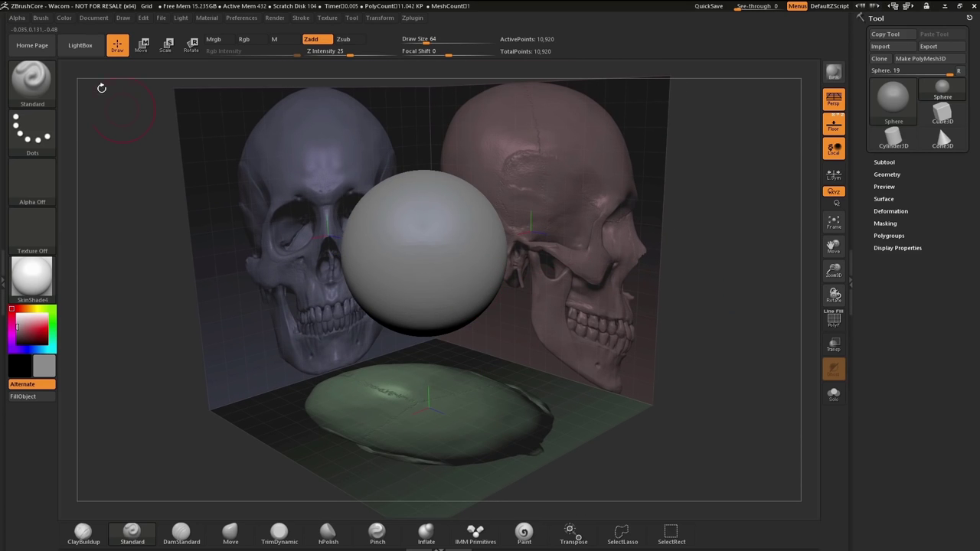
# Load DynaMesh_Sphere_64.ZPR from LightBox, discarding changes to the current scene.
pyautogui.click(78, 46)
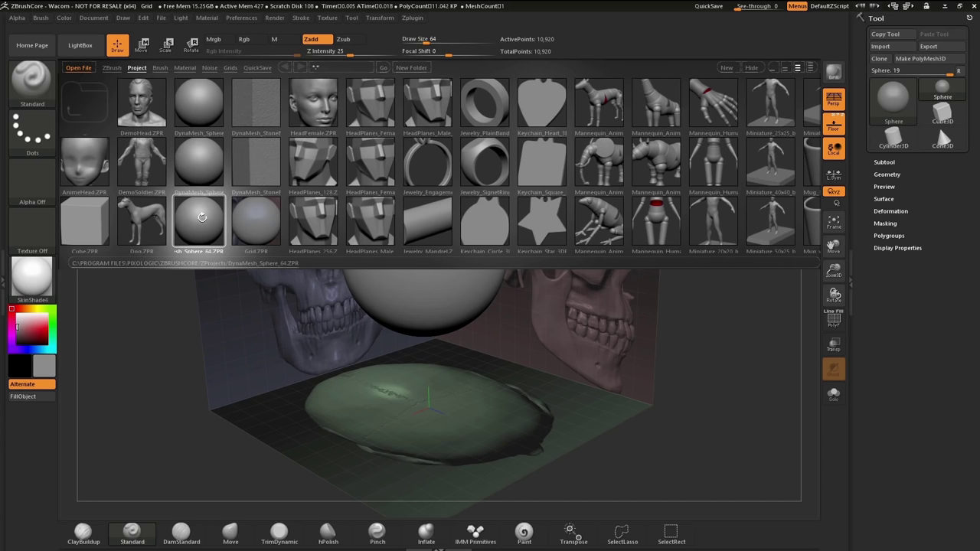
pyautogui.doubleClick(203, 218)
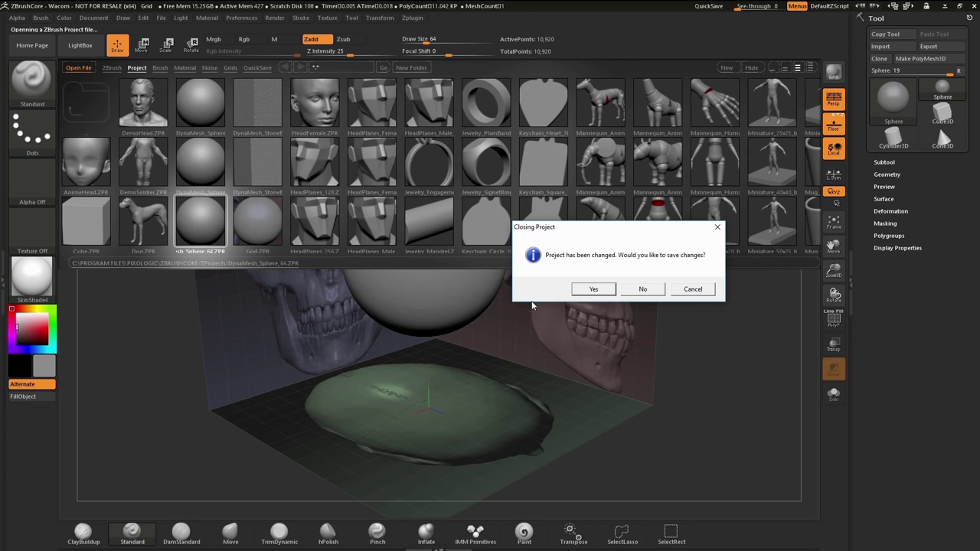
pyautogui.click(645, 290)
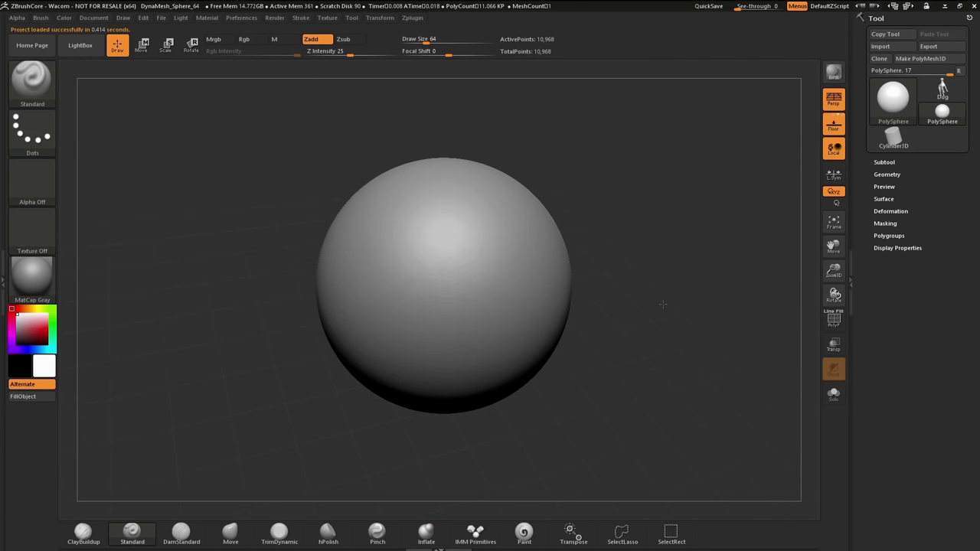
# Import SkullReference.psd from the Skull Images folder as a texture.
pyautogui.moveTo(612, 344)
pyautogui.keyDown('alt'); pyautogui.mouseDown(button='right')
pyautogui.moveTo(632, 308)
pyautogui.moveTo(578, 307)
pyautogui.mouseUp(button='right'); pyautogui.keyUp('alt')
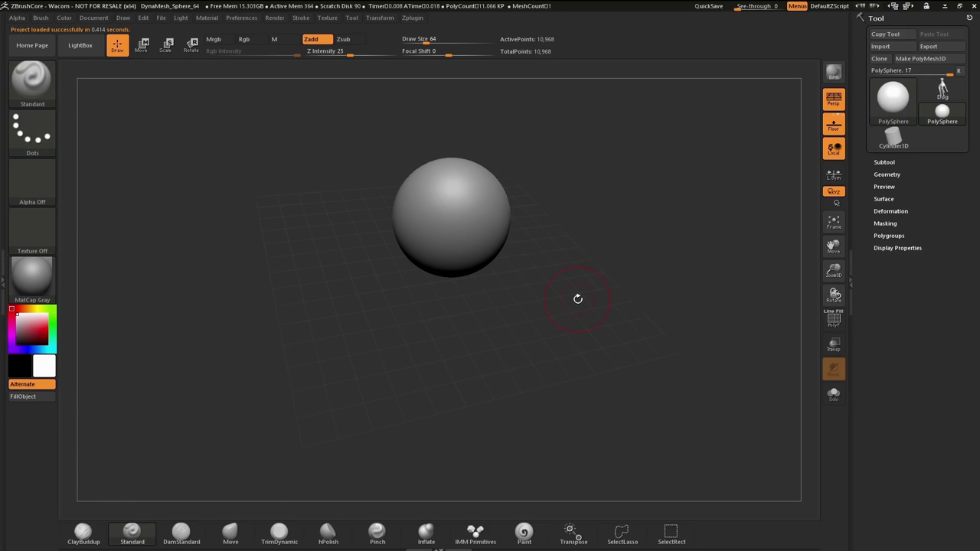
pyautogui.click(328, 18)
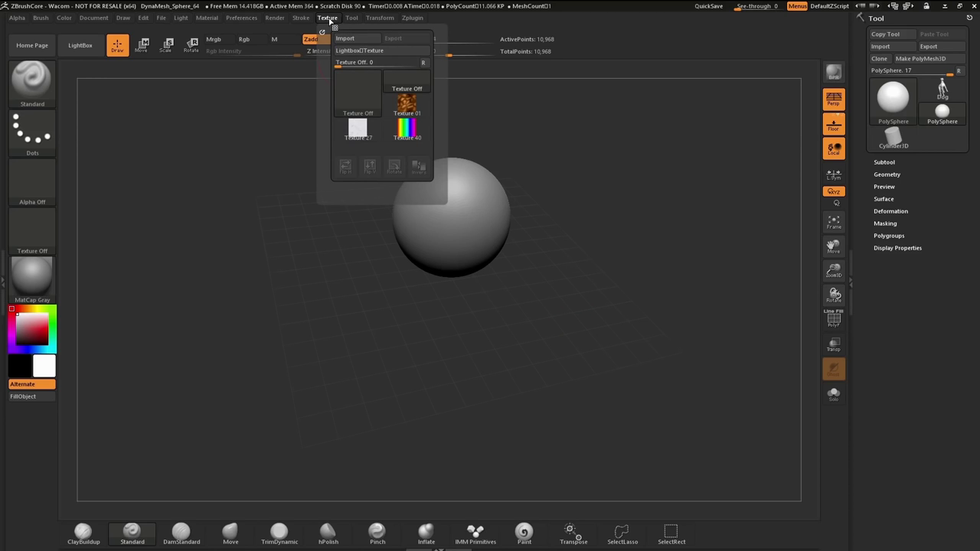
pyautogui.click(364, 42)
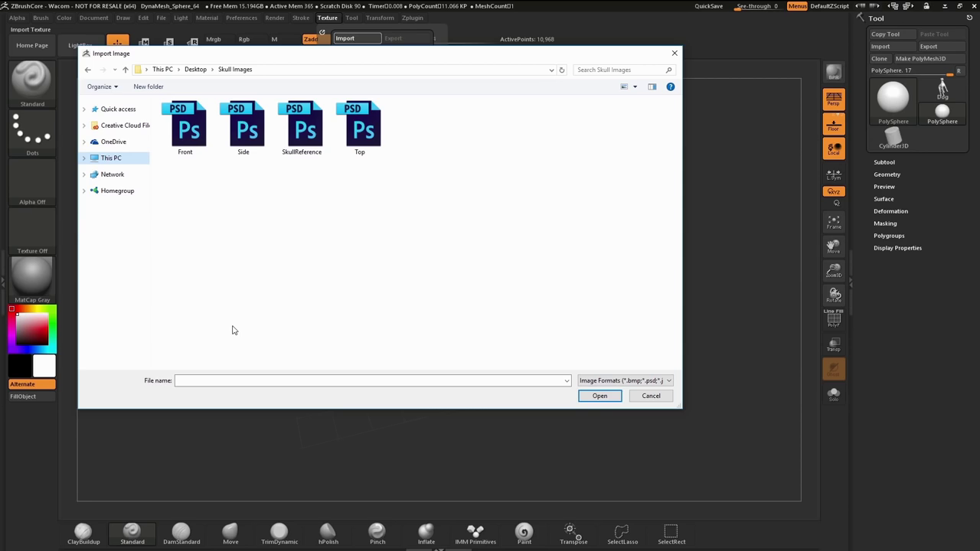
pyautogui.click(304, 130)
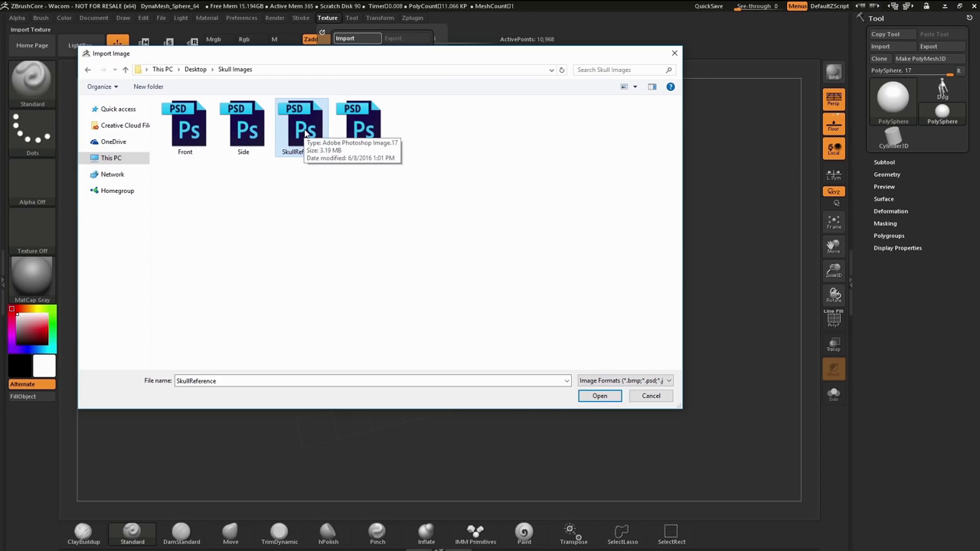
pyautogui.doubleClick(305, 127)
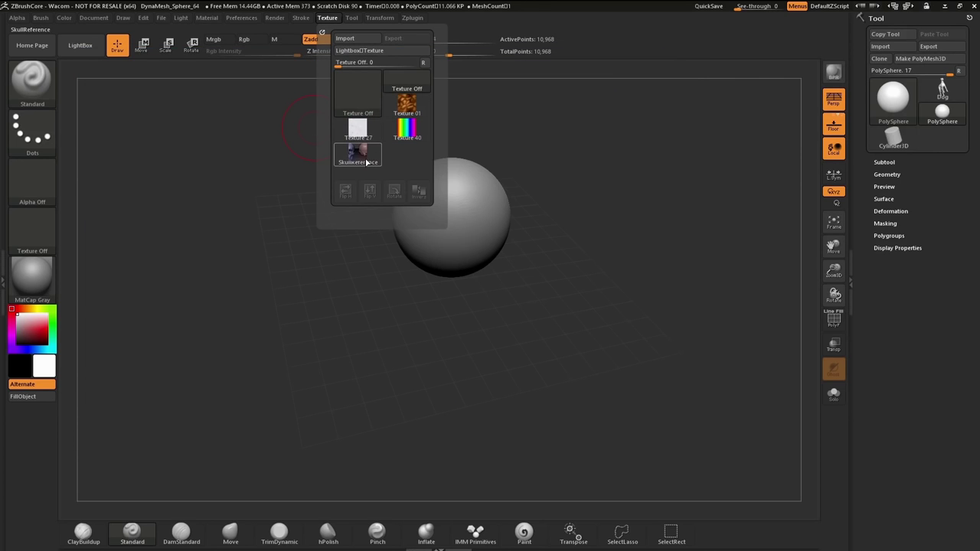
# Dock the Draw palette in the right tray beside the Tool palette.
pyautogui.moveTo(366, 163)
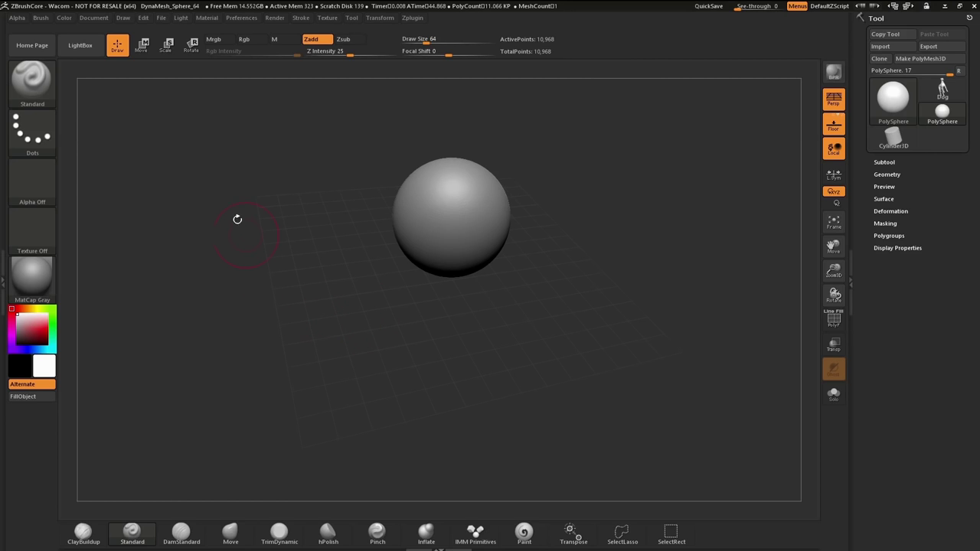
pyautogui.click(124, 18)
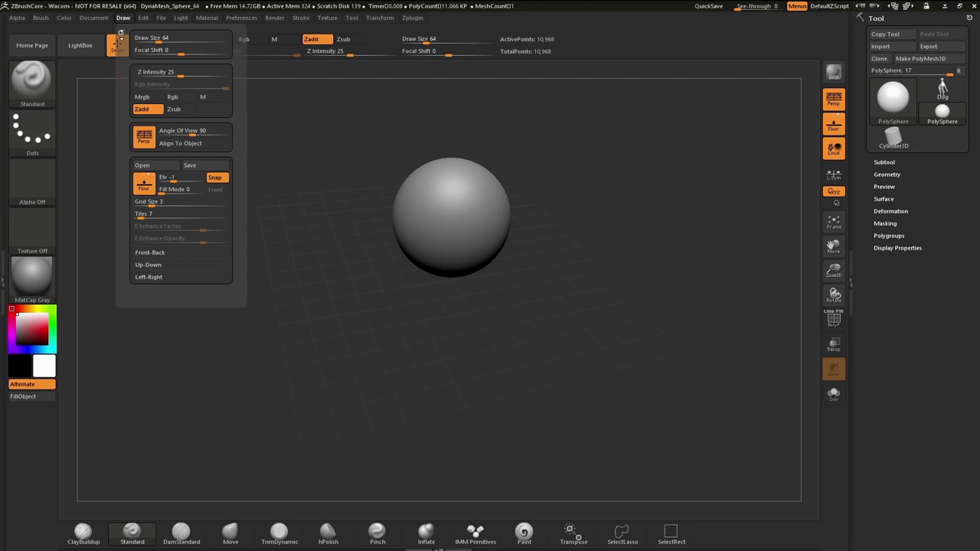
pyautogui.moveTo(121, 34)
pyautogui.mouseDown()
pyautogui.moveTo(252, 142)
pyautogui.moveTo(557, 263)
pyautogui.moveTo(842, 279)
pyautogui.moveTo(914, 234)
pyautogui.mouseUp()
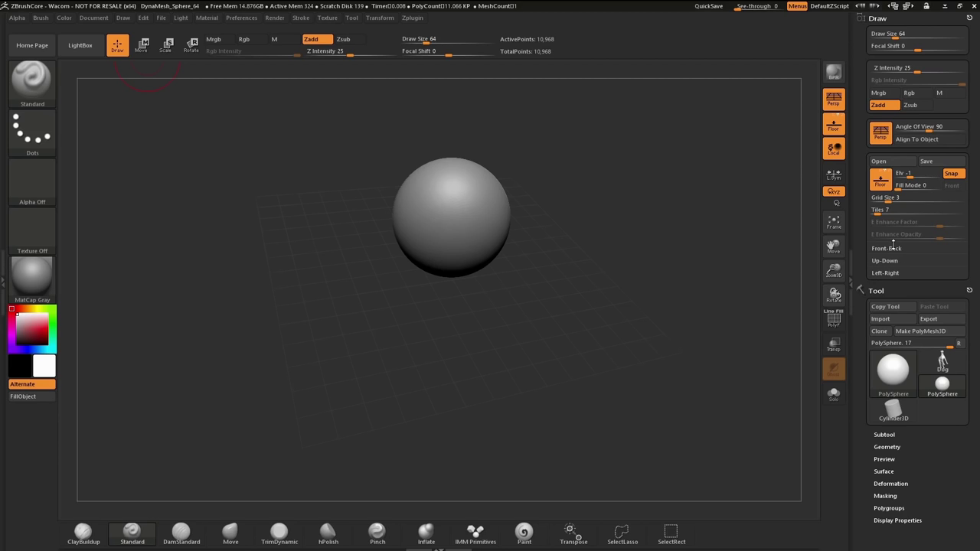
# Load SkullReference into the Front-Back plane's Map1 and orbit to view it.
pyautogui.click(894, 250)
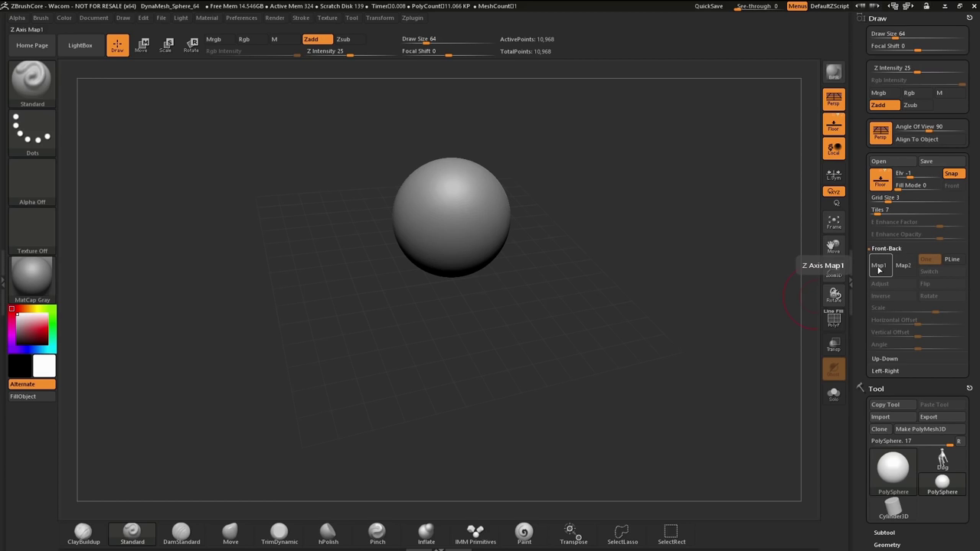
pyautogui.click(878, 267)
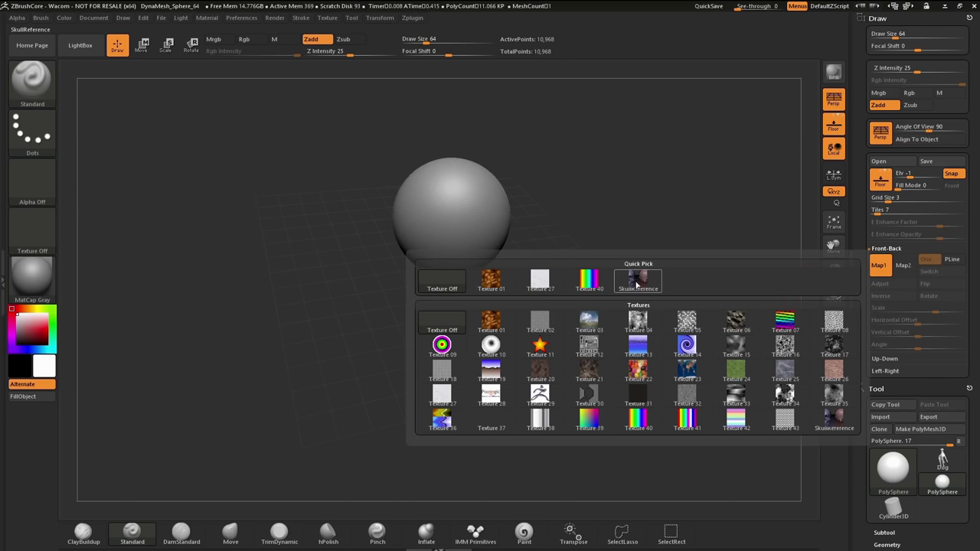
pyautogui.click(642, 282)
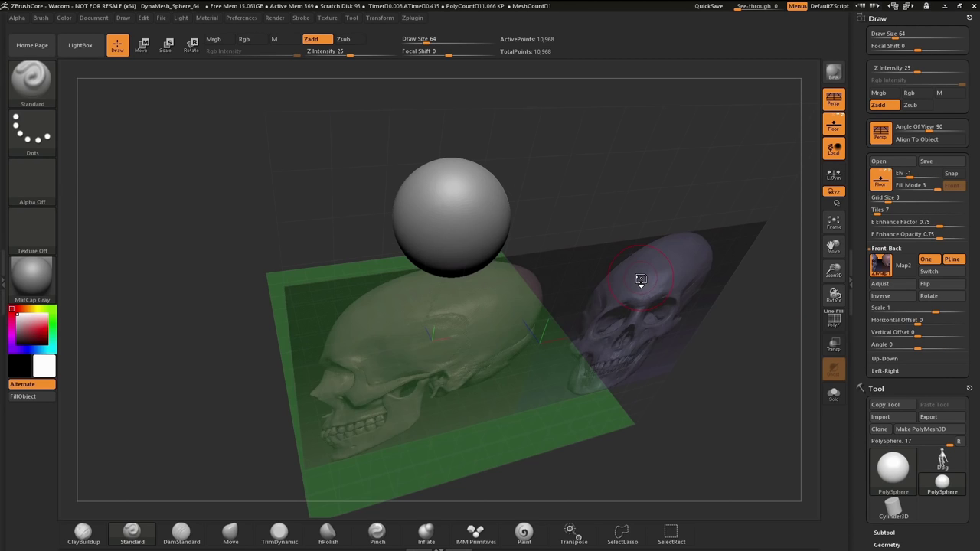
pyautogui.moveTo(590, 395); pyautogui.dragTo(544, 243)
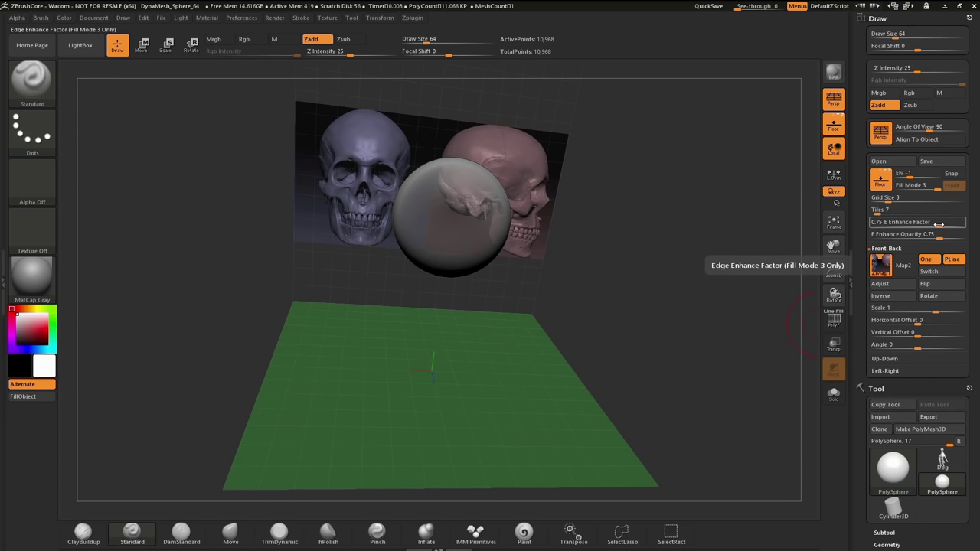
# Adjust the Draw palette's E Enhance Factor slider to 0.66125.
pyautogui.moveTo(940, 223)
pyautogui.mouseDown()
pyautogui.moveTo(956, 226)
pyautogui.moveTo(880, 225)
pyautogui.moveTo(957, 222)
pyautogui.moveTo(908, 223)
pyautogui.moveTo(944, 224)
pyautogui.mouseUp()
pyautogui.moveTo(686, 300); pyautogui.dragTo(766, 279)
pyautogui.moveTo(936, 226)
pyautogui.mouseDown()
pyautogui.moveTo(948, 226)
pyautogui.moveTo(912, 224)
pyautogui.mouseUp()
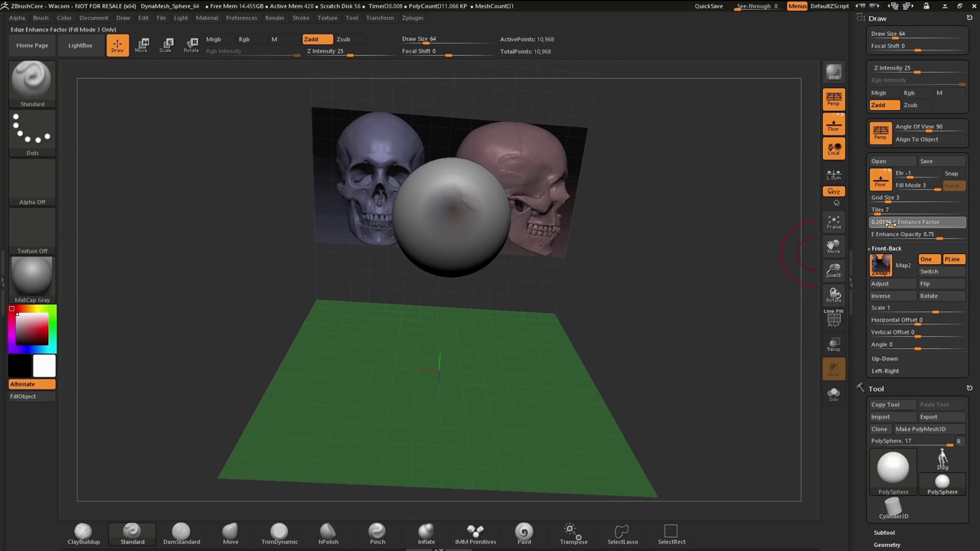
pyautogui.moveTo(888, 222)
pyautogui.mouseDown()
pyautogui.moveTo(952, 222)
pyautogui.moveTo(899, 237)
pyautogui.moveTo(949, 238)
pyautogui.moveTo(928, 237)
pyautogui.moveTo(939, 237)
pyautogui.mouseUp()
# Set E Enhance Opacity to 0.74396 and test horizontal flip, leaving the image unflipped.
pyautogui.moveTo(662, 357); pyautogui.dragTo(674, 349)
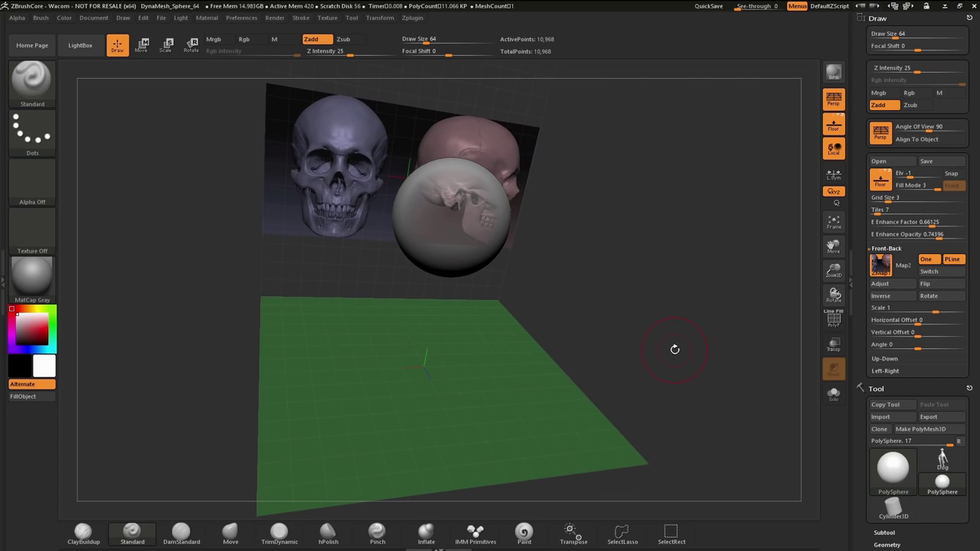
pyautogui.click(935, 286)
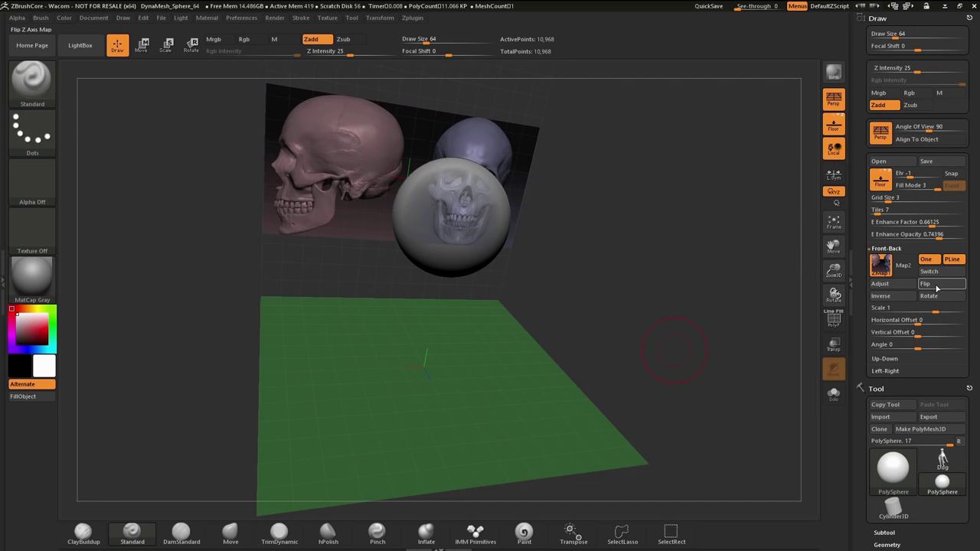
pyautogui.click(937, 286)
pyautogui.click(937, 286)
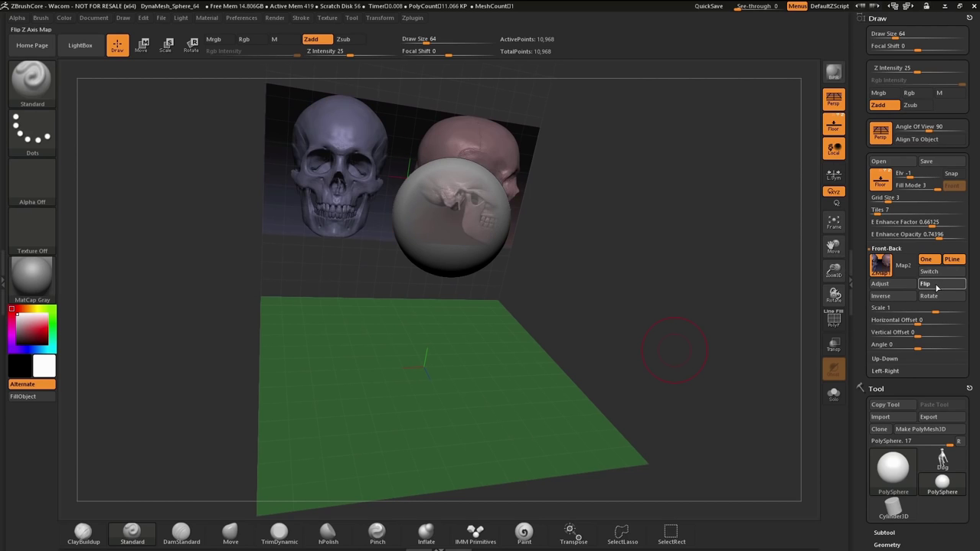
pyautogui.click(936, 286)
pyautogui.click(936, 285)
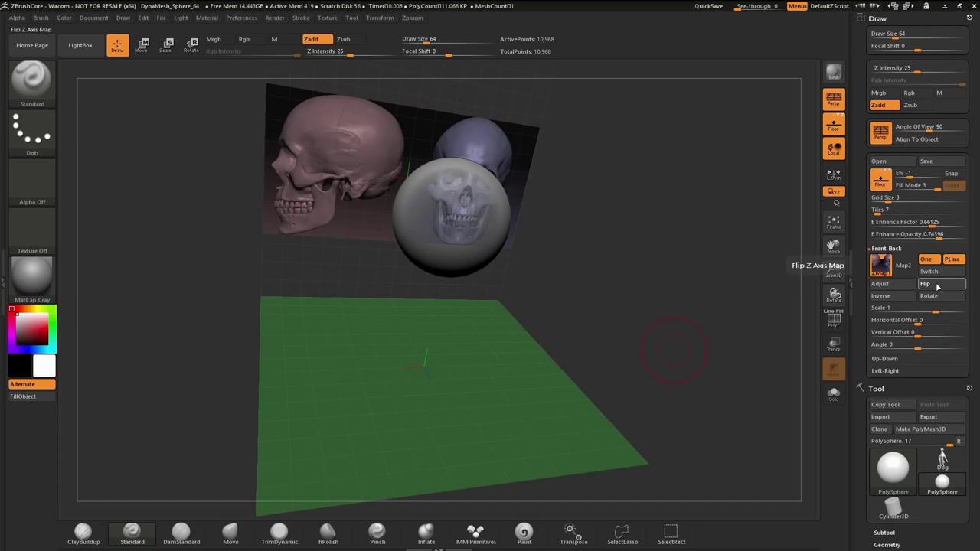
pyautogui.click(935, 285)
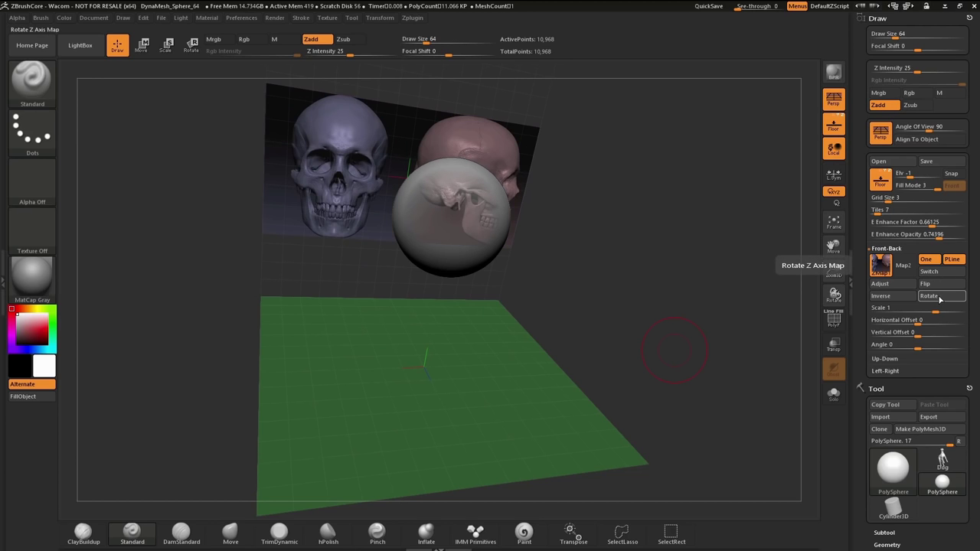
# Test 90° rotations and colour inversion, keeping the image upright, original colours, slightly shrunk.
pyautogui.click(939, 297)
pyautogui.click(940, 297)
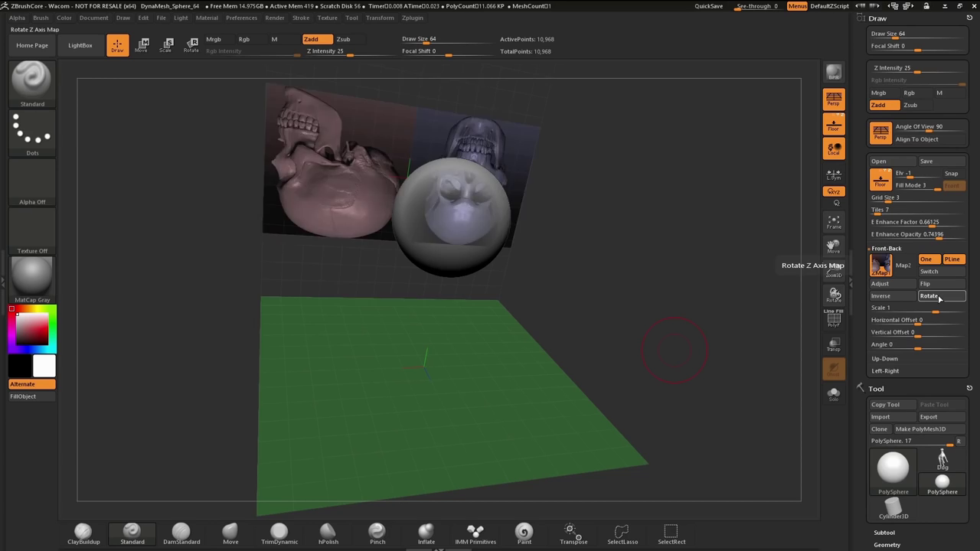
pyautogui.click(939, 297)
pyautogui.click(939, 297)
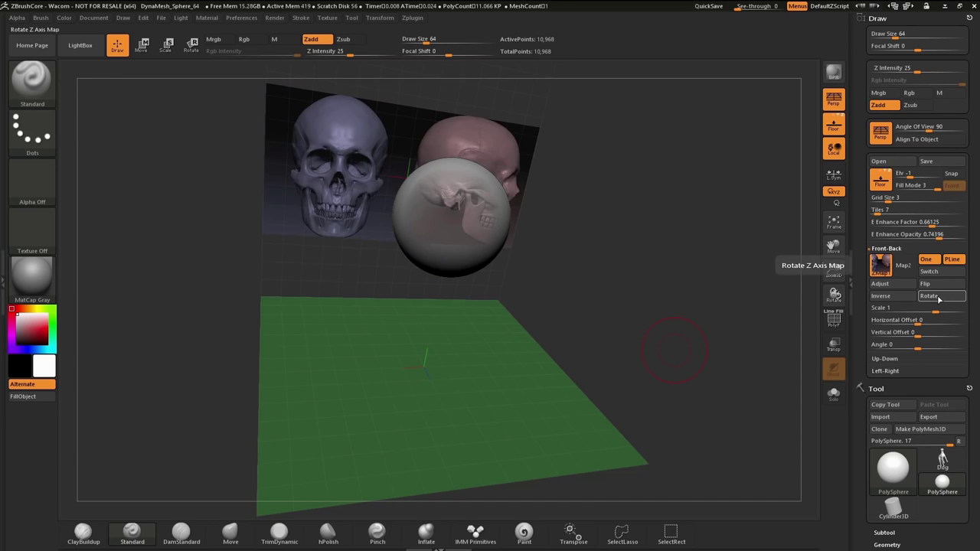
pyautogui.click(889, 298)
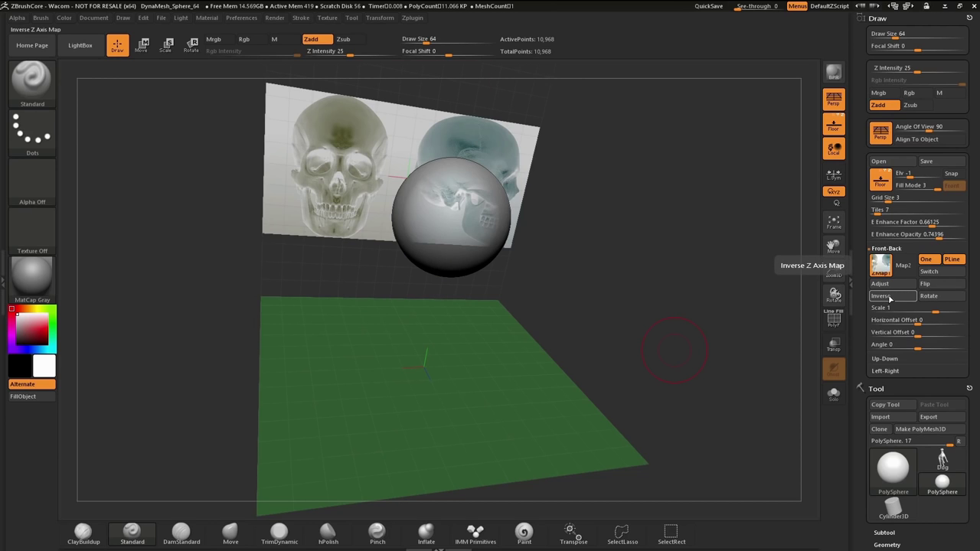
pyautogui.click(888, 298)
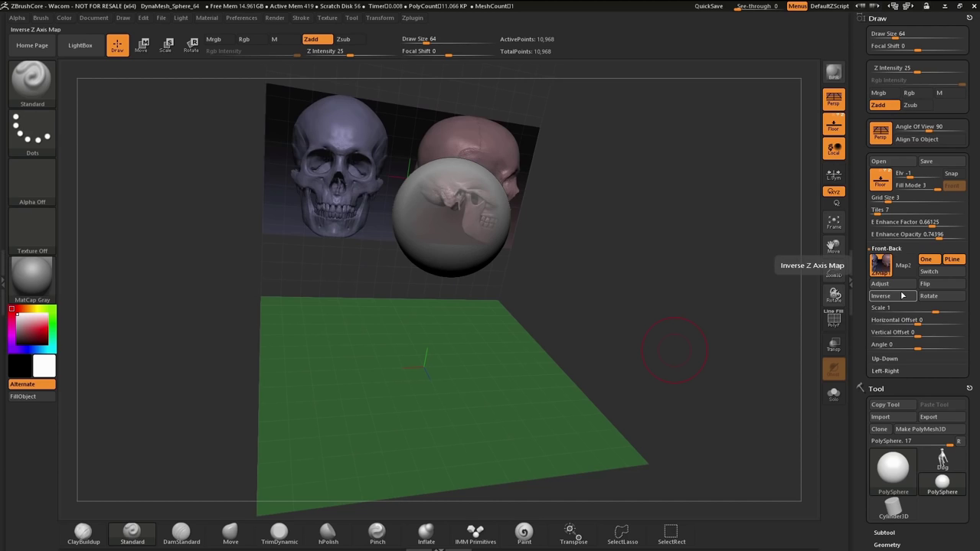
pyautogui.moveTo(935, 312); pyautogui.dragTo(913, 347)
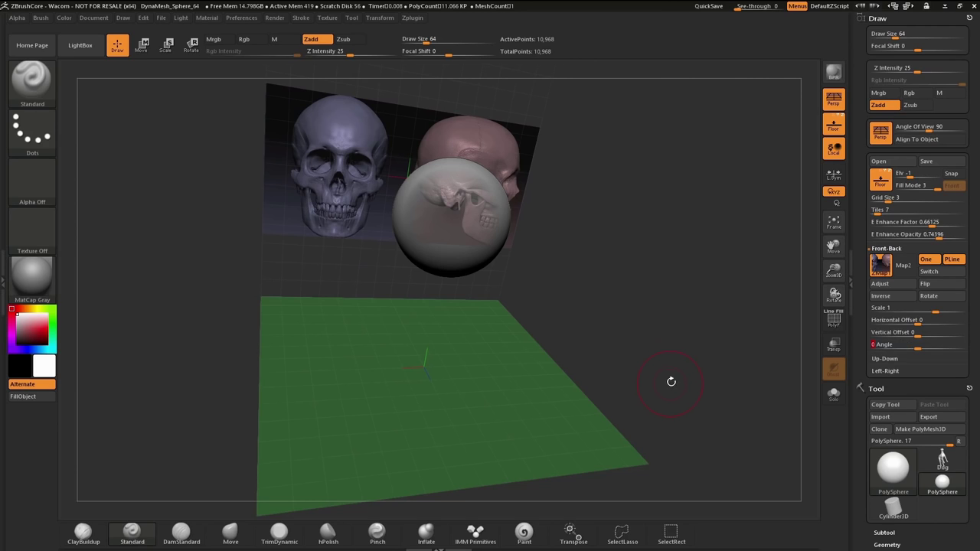
# Crop the Front-Back reference to just the front skull view (Crop Width 1024).
pyautogui.click(888, 286)
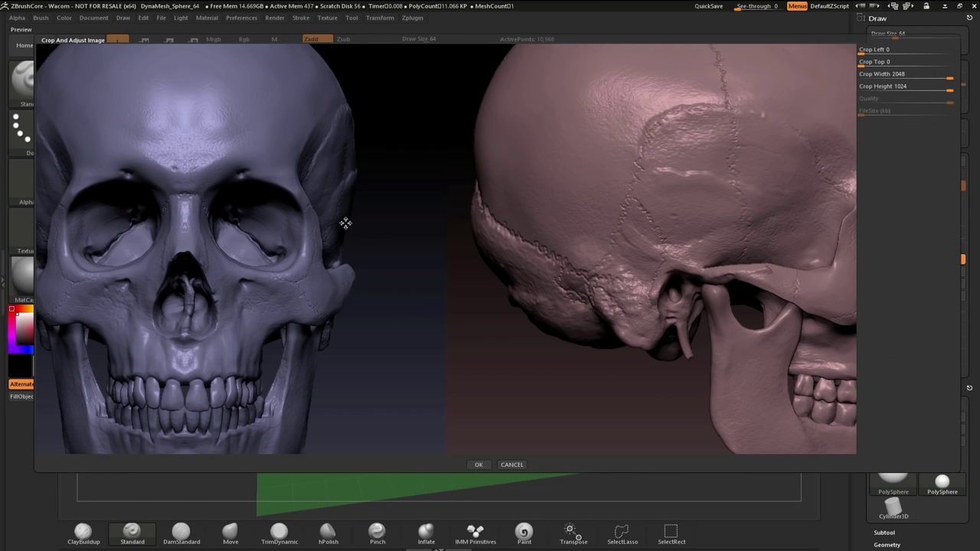
pyautogui.moveTo(345, 223); pyautogui.dragTo(301, 241)
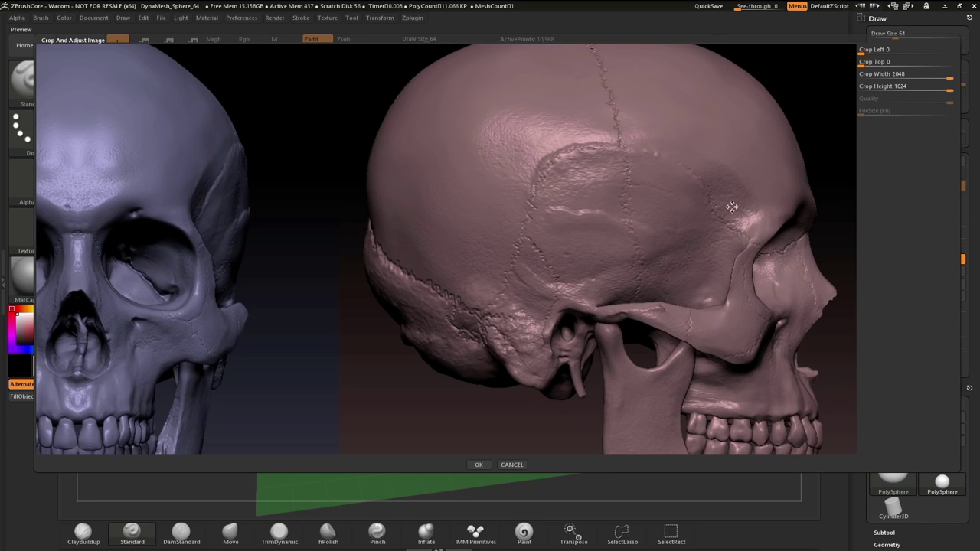
pyautogui.moveTo(731, 207); pyautogui.dragTo(666, 219)
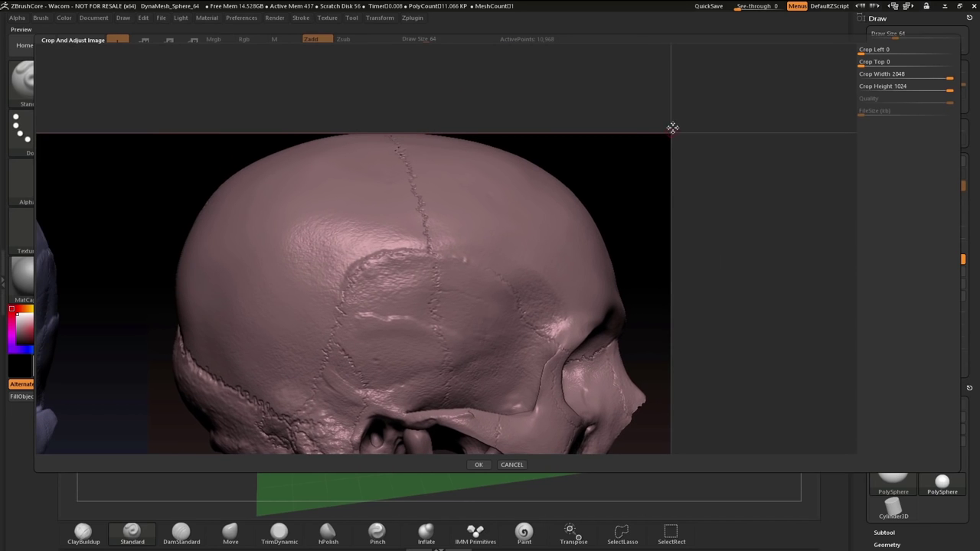
pyautogui.moveTo(671, 133); pyautogui.dragTo(77, 94)
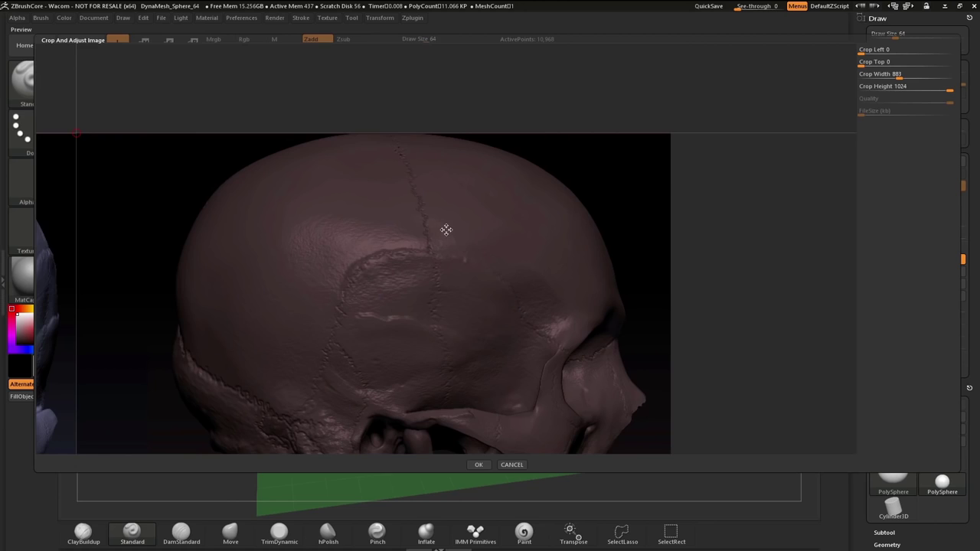
pyautogui.moveTo(446, 228); pyautogui.dragTo(642, 181)
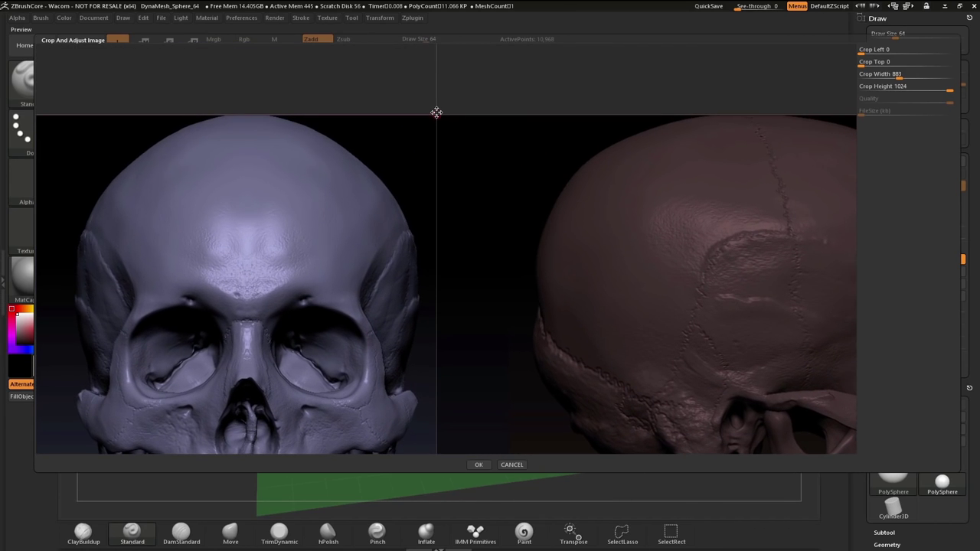
pyautogui.moveTo(436, 109); pyautogui.dragTo(508, 111)
pyautogui.moveTo(586, 280); pyautogui.dragTo(650, 282)
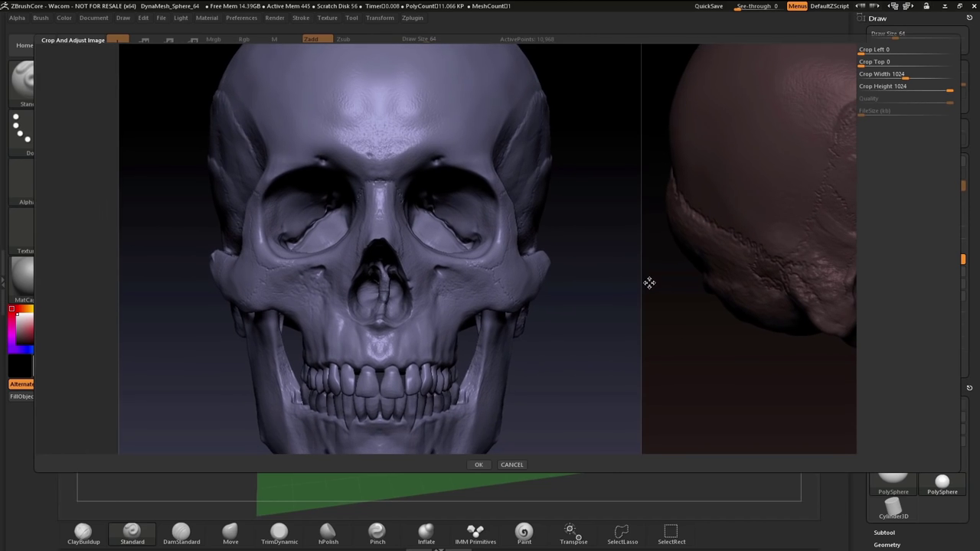
pyautogui.click(479, 465)
# Apply SkullReference to the Left-Right plane's Map1 and orbit to see both walls.
pyautogui.moveTo(643, 341); pyautogui.dragTo(612, 184)
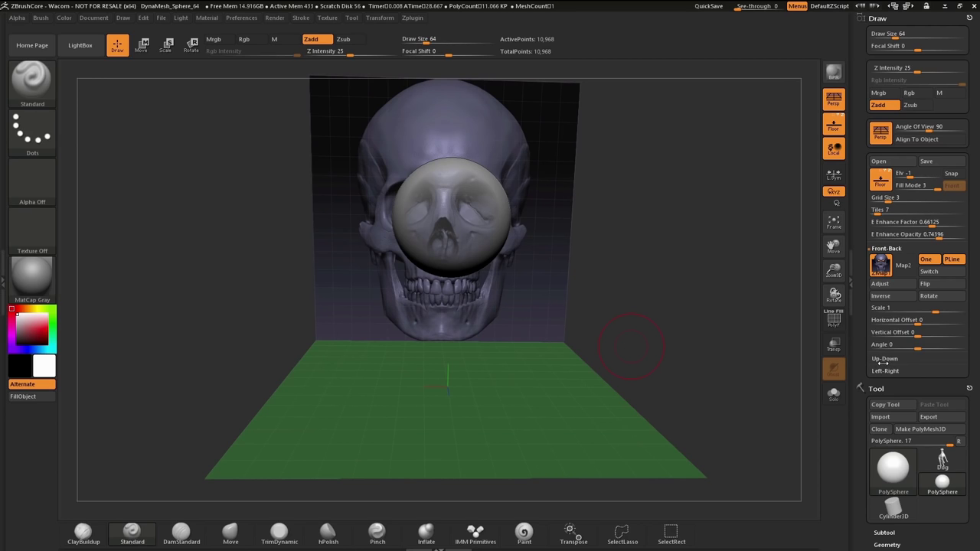
pyautogui.click(885, 371)
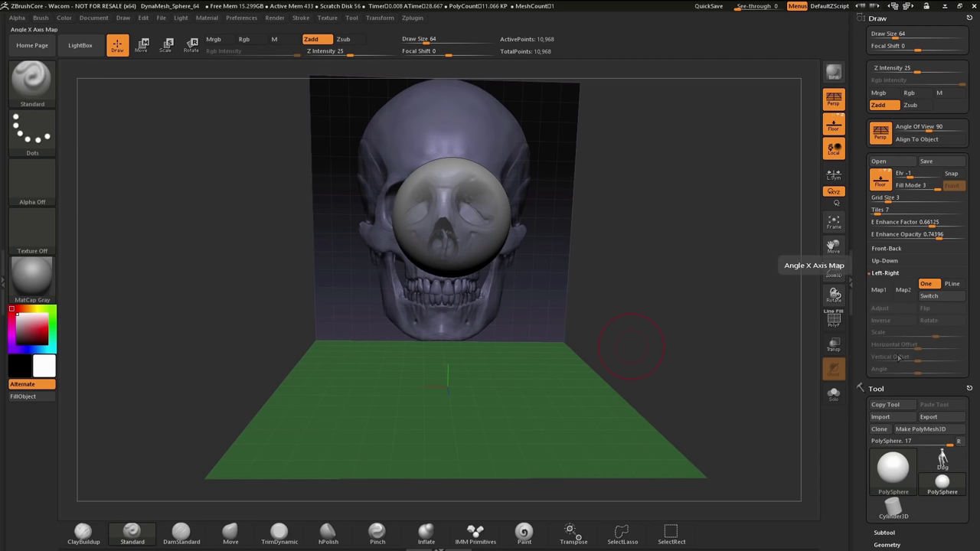
pyautogui.click(879, 291)
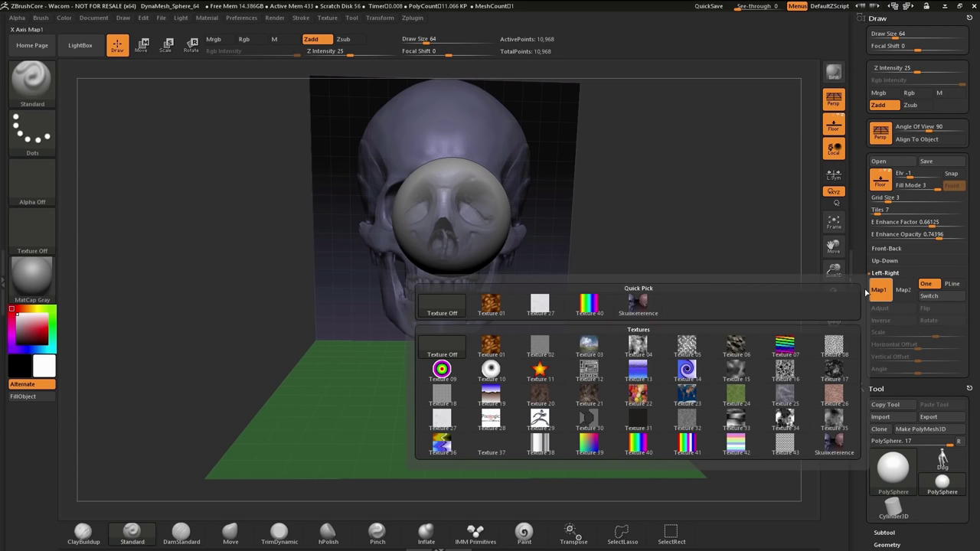
pyautogui.moveTo(637, 307)
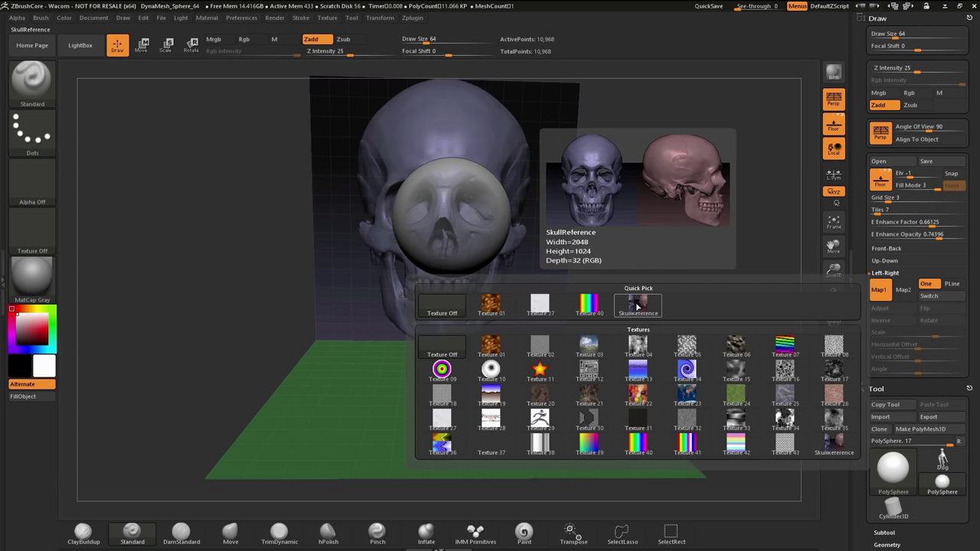
pyautogui.click(637, 307)
pyautogui.click(879, 291)
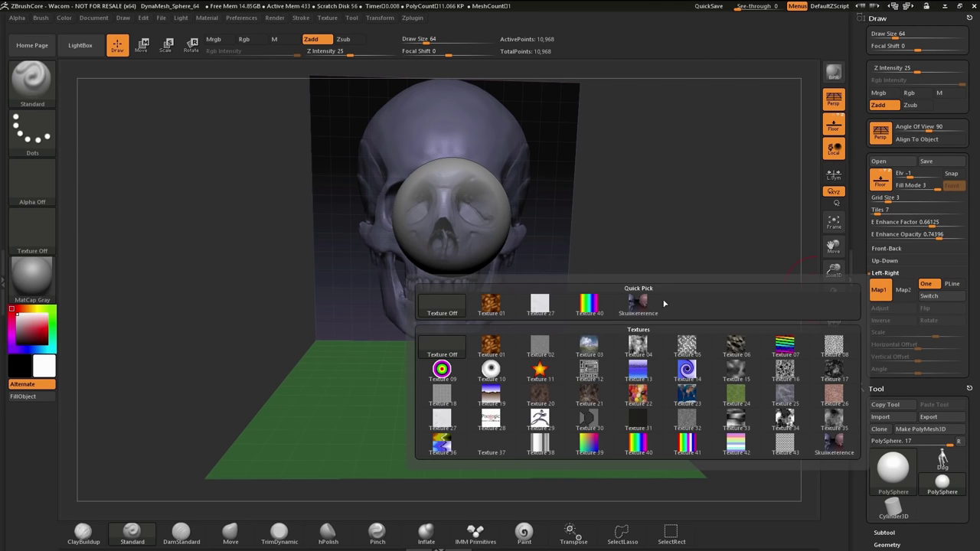
pyautogui.click(659, 304)
pyautogui.moveTo(674, 302)
pyautogui.mouseDown()
pyautogui.moveTo(650, 291)
pyautogui.moveTo(680, 301)
pyautogui.moveTo(686, 293)
pyautogui.mouseUp()
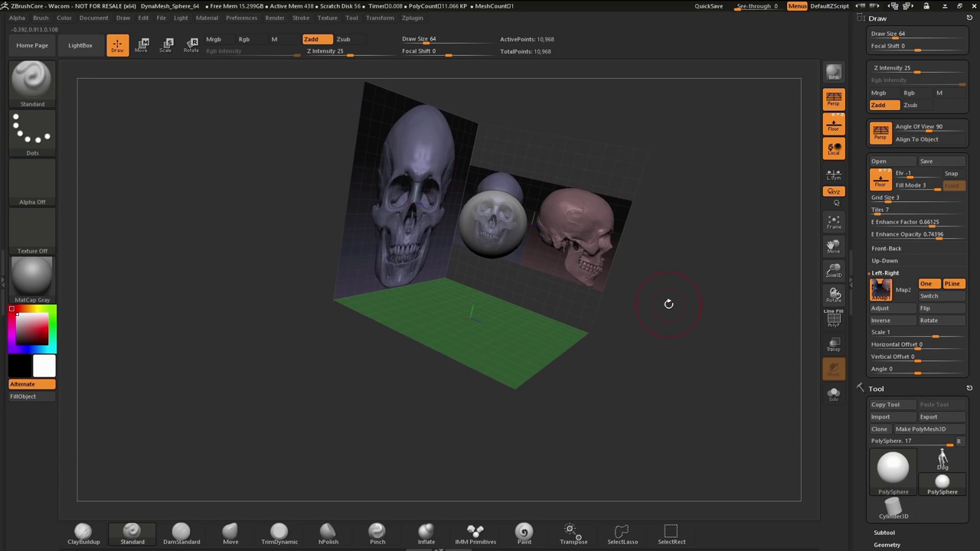
pyautogui.moveTo(669, 304); pyautogui.dragTo(676, 337)
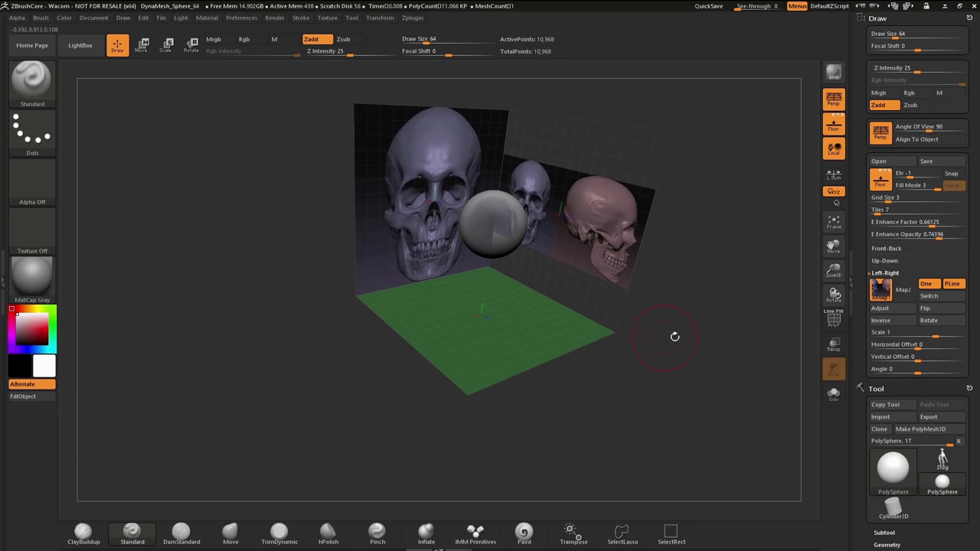
# Crop the Left-Right reference to only the side skull view (Crop Left 1025).
pyautogui.click(881, 308)
pyautogui.scroll(5, 680, 341)
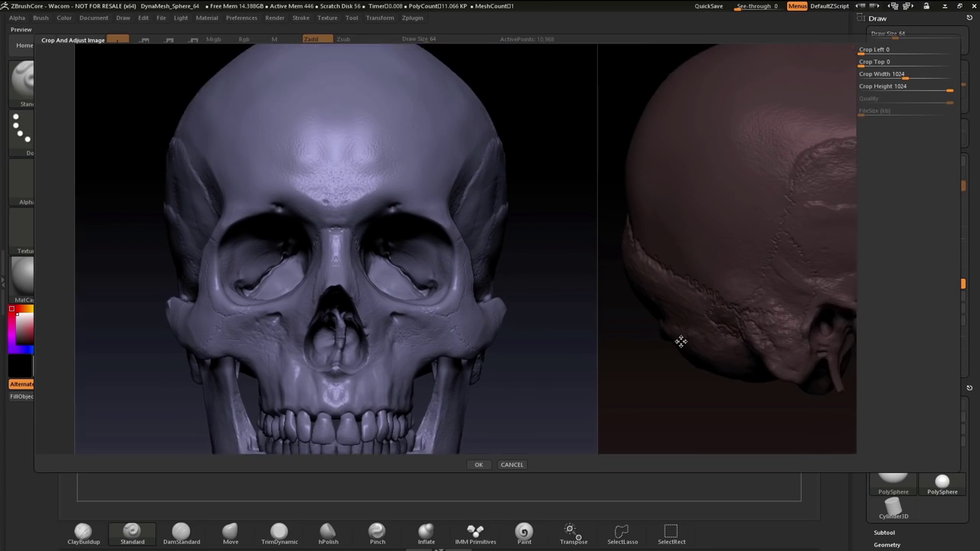
pyautogui.moveTo(743, 91); pyautogui.dragTo(790, 81)
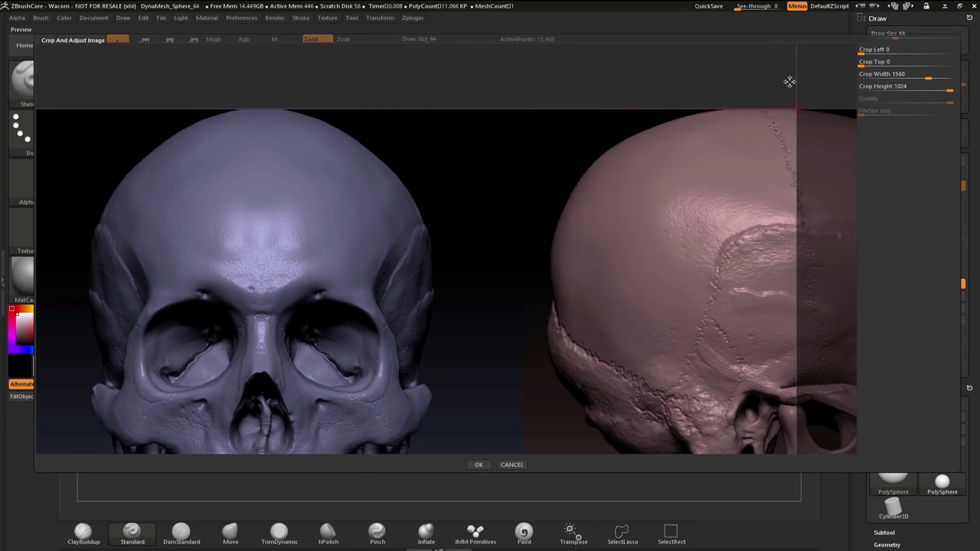
pyautogui.moveTo(540, 196); pyautogui.dragTo(731, 179)
pyautogui.moveTo(211, 86); pyautogui.dragTo(721, 79)
pyautogui.moveTo(559, 286); pyautogui.dragTo(306, 284)
pyautogui.moveTo(490, 94); pyautogui.dragTo(780, 79)
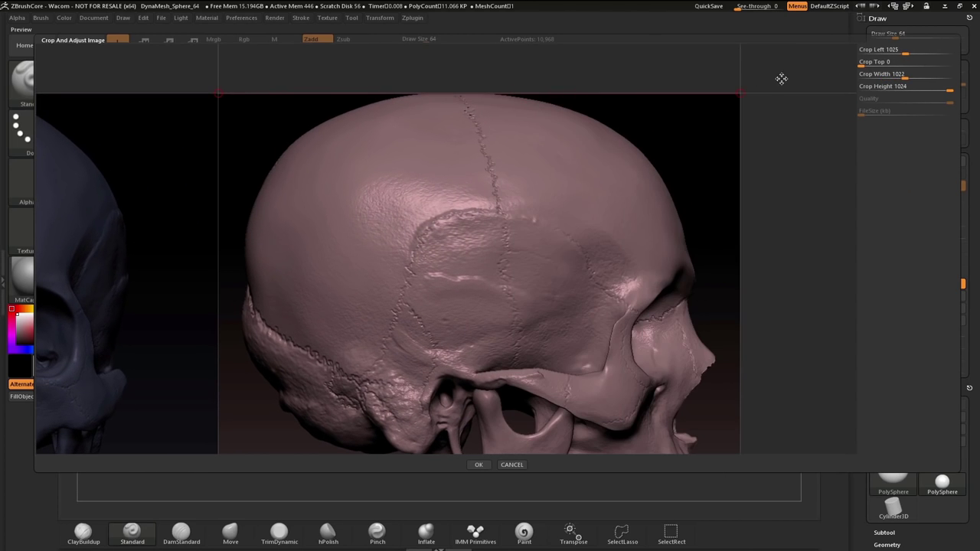
pyautogui.moveTo(765, 309); pyautogui.dragTo(546, 417)
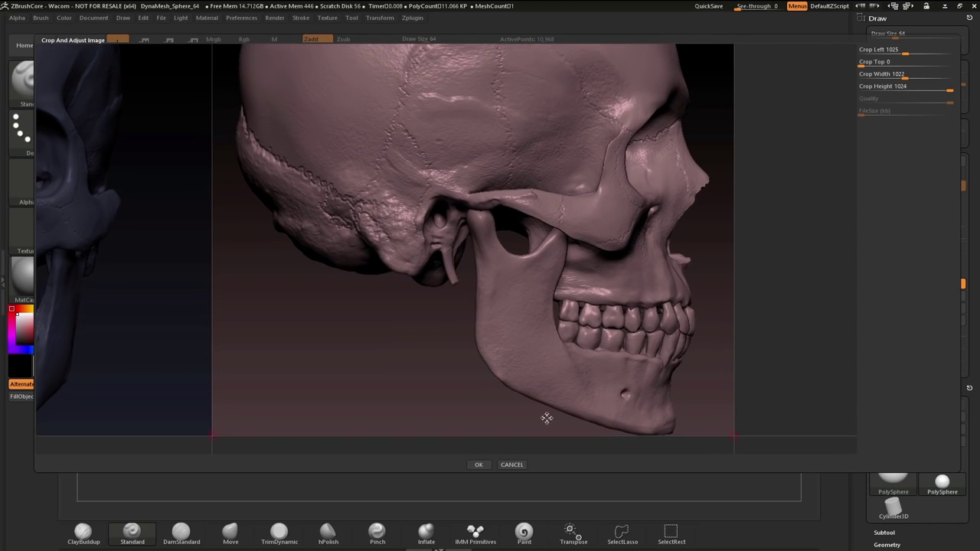
pyautogui.click(479, 465)
# Collapse the Left-Right options and expand the Up-Down plane options.
pyautogui.moveTo(697, 340); pyautogui.dragTo(699, 329)
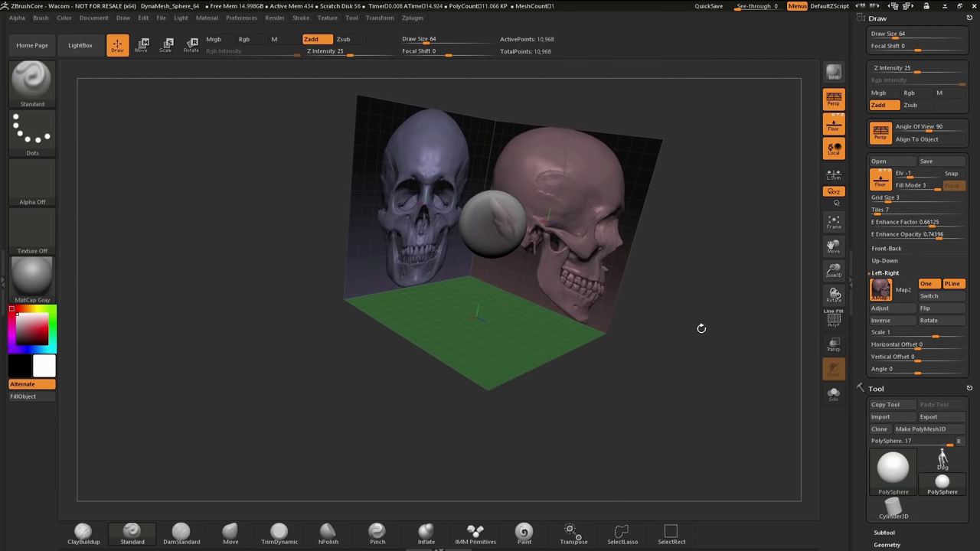
pyautogui.moveTo(697, 290)
pyautogui.mouseDown()
pyautogui.moveTo(671, 292)
pyautogui.moveTo(713, 279)
pyautogui.moveTo(703, 292)
pyautogui.mouseUp()
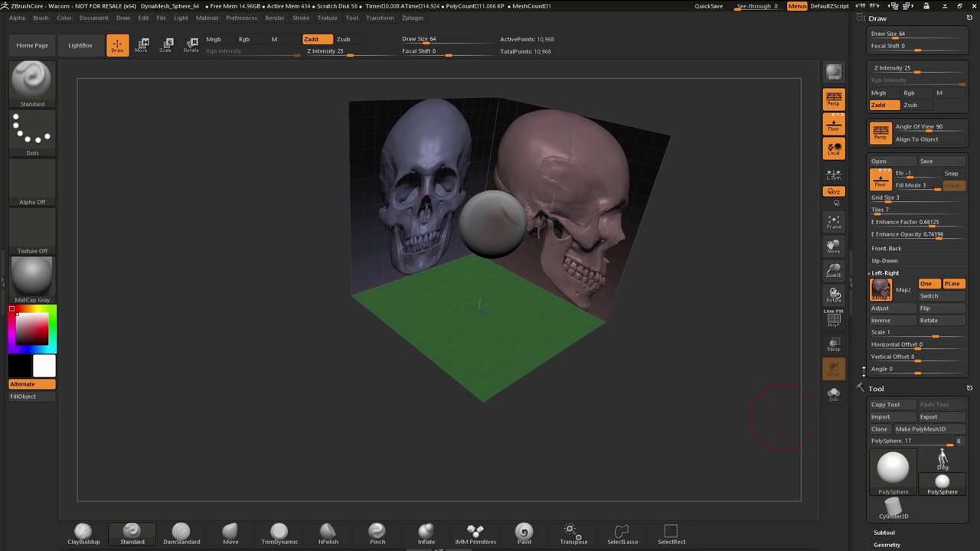
pyautogui.click(888, 273)
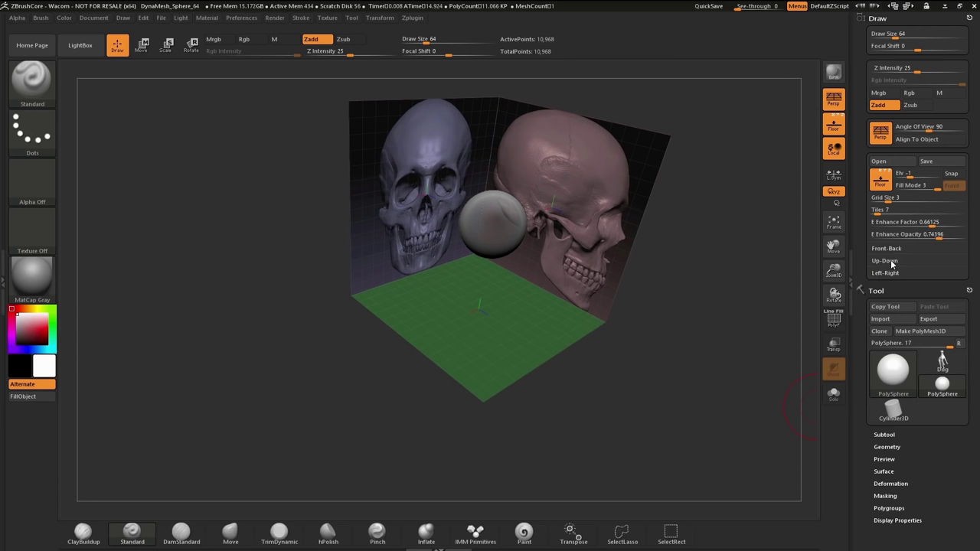
pyautogui.click(891, 261)
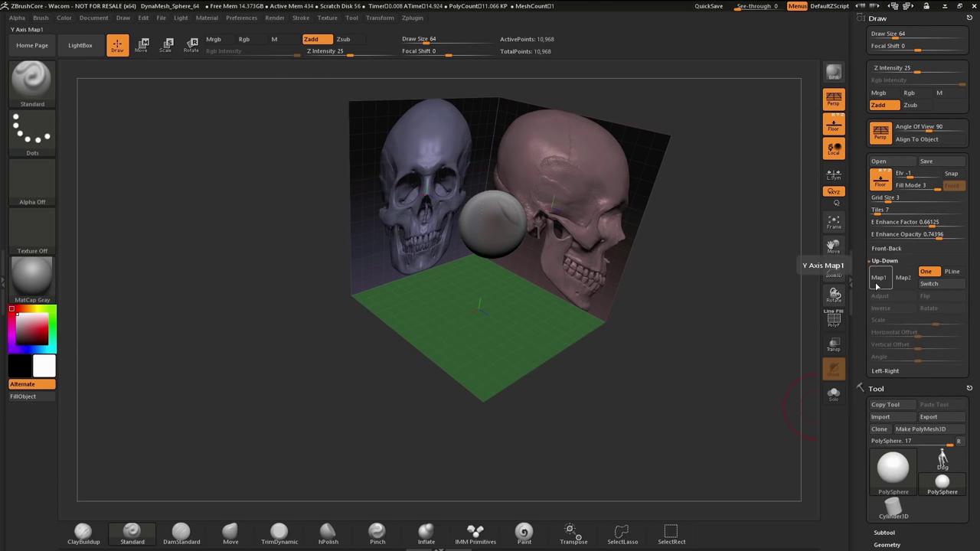
# Import Top.psd from the Skull Images folder as a texture.
pyautogui.click(328, 18)
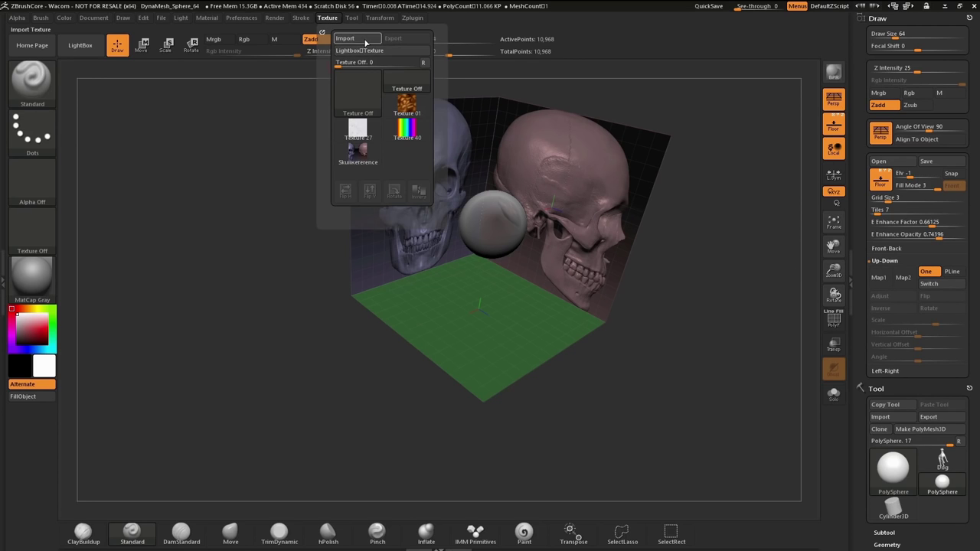
pyautogui.click(365, 42)
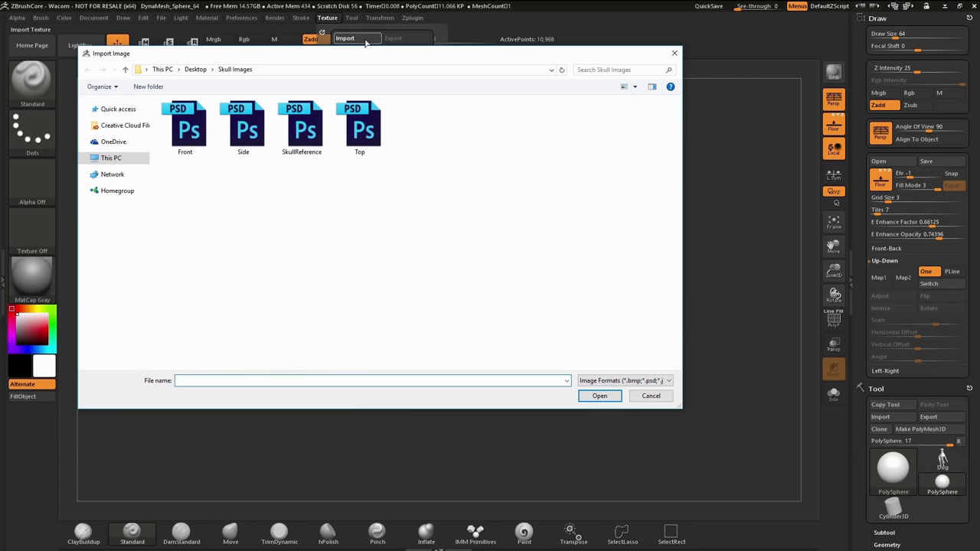
pyautogui.click(369, 132)
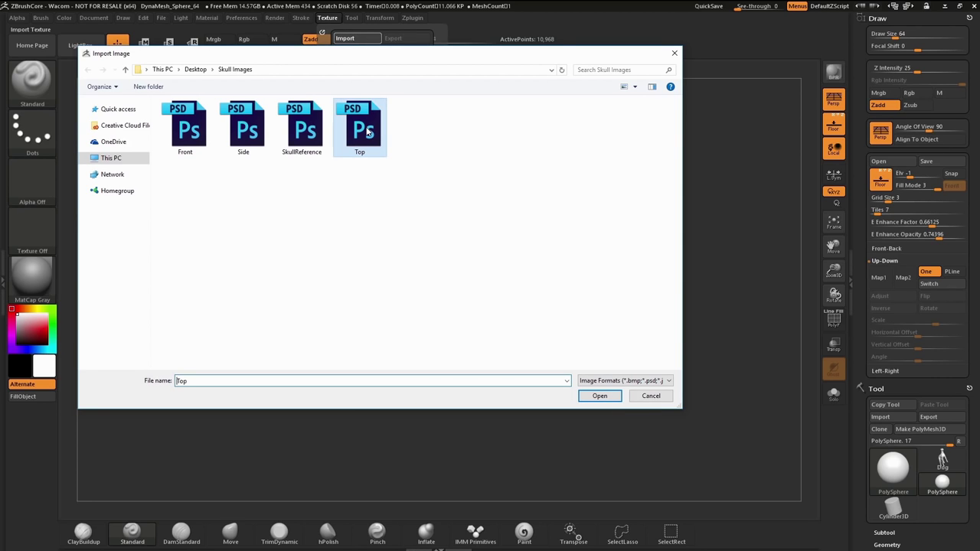
pyautogui.click(600, 396)
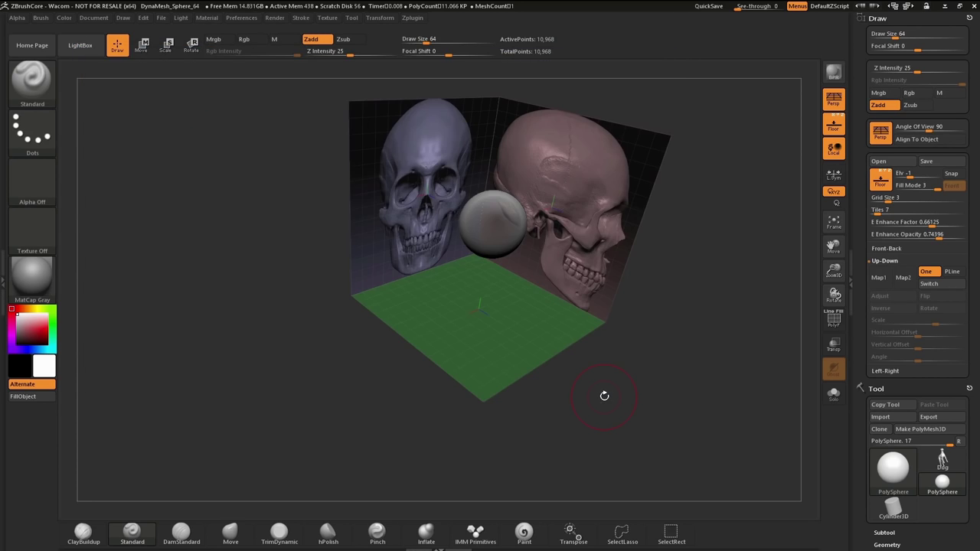
# Assign the Top skull texture to the Up-Down floor's Map1 and orbit to check it under the sphere.
pyautogui.click(328, 18)
pyautogui.moveTo(414, 158)
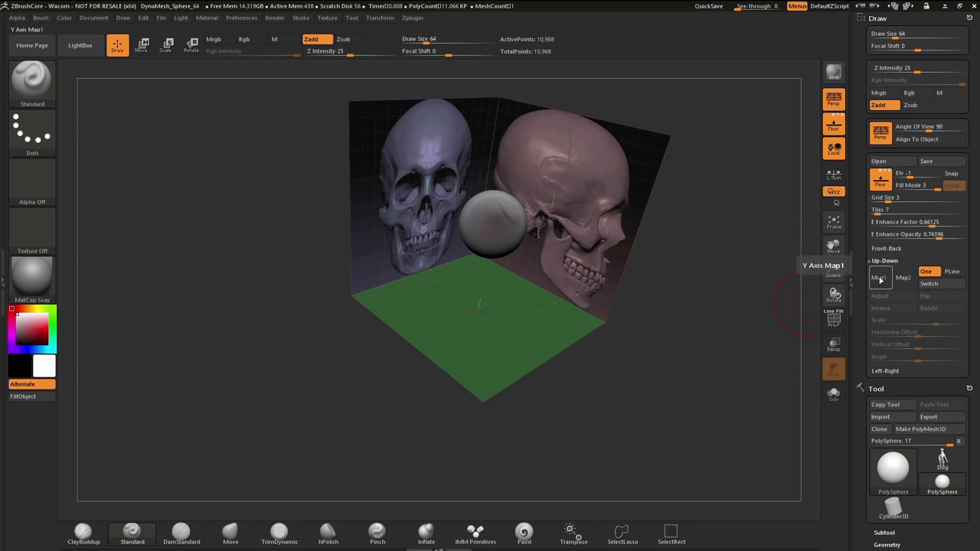
pyautogui.click(878, 278)
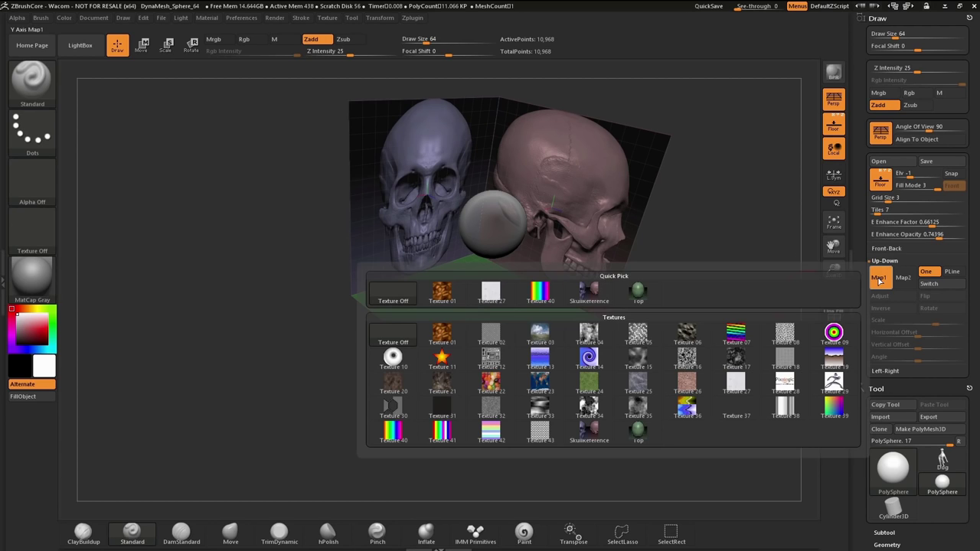
pyautogui.click(647, 294)
pyautogui.moveTo(724, 293)
pyautogui.mouseDown()
pyautogui.moveTo(724, 264)
pyautogui.moveTo(728, 316)
pyautogui.moveTo(708, 294)
pyautogui.mouseUp()
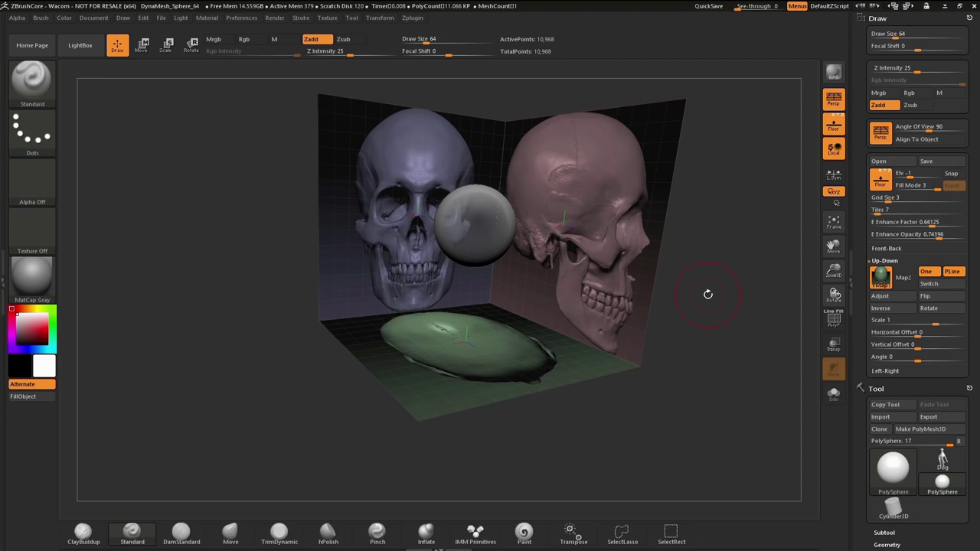
pyautogui.moveTo(717, 275); pyautogui.dragTo(711, 269)
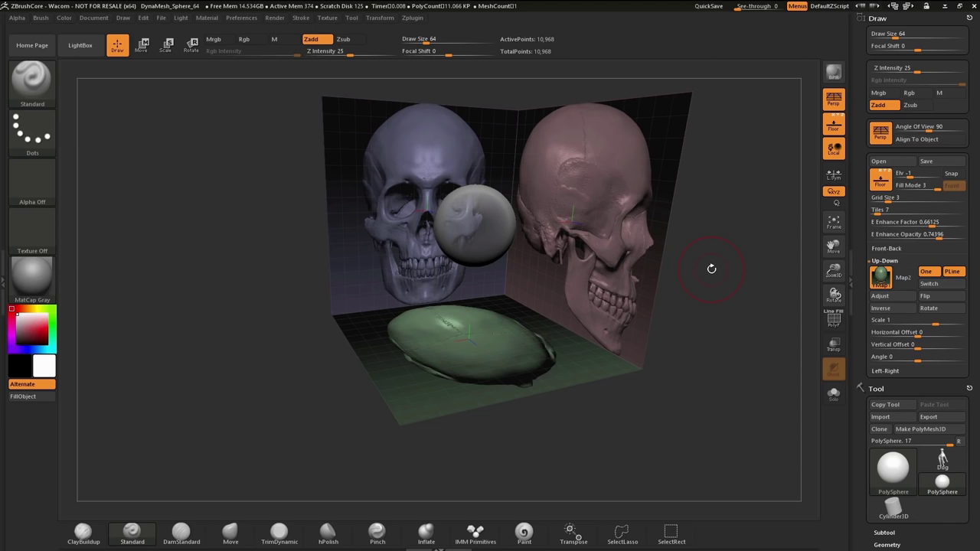